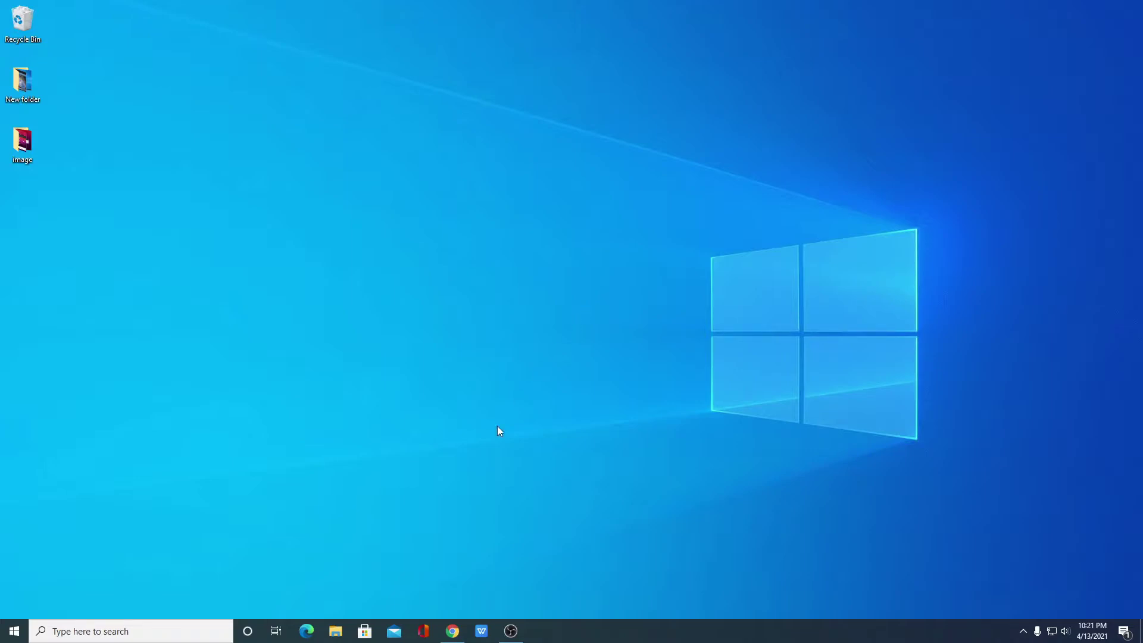
Step: Download the Python 3.9.4 Windows installer from the python.org Downloads page
left_click(452, 631)
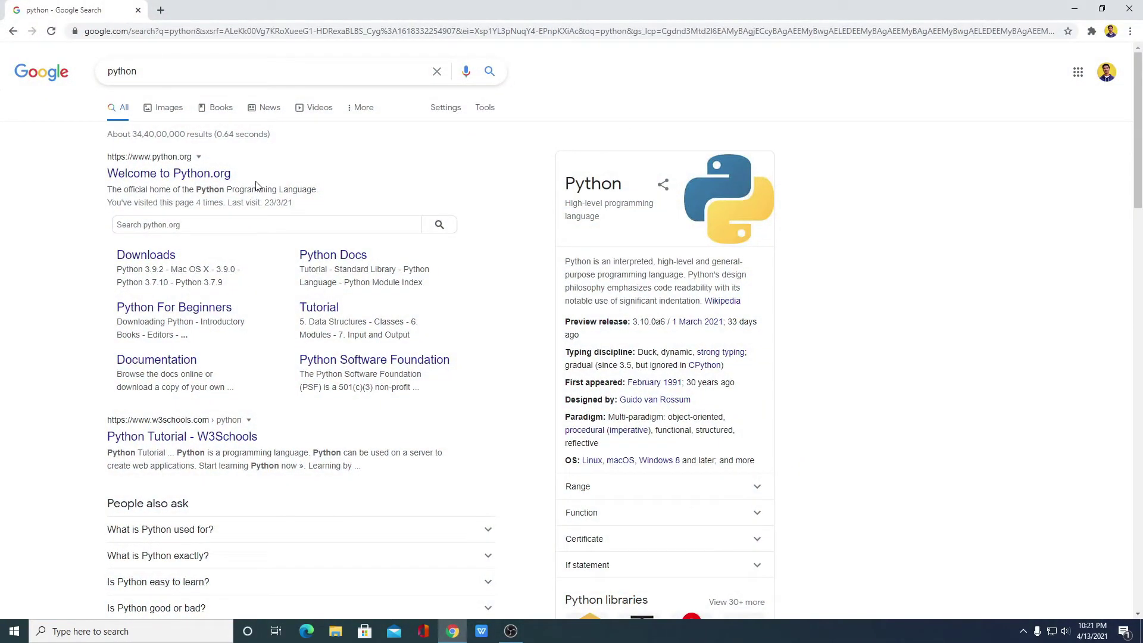
left_click(188, 174)
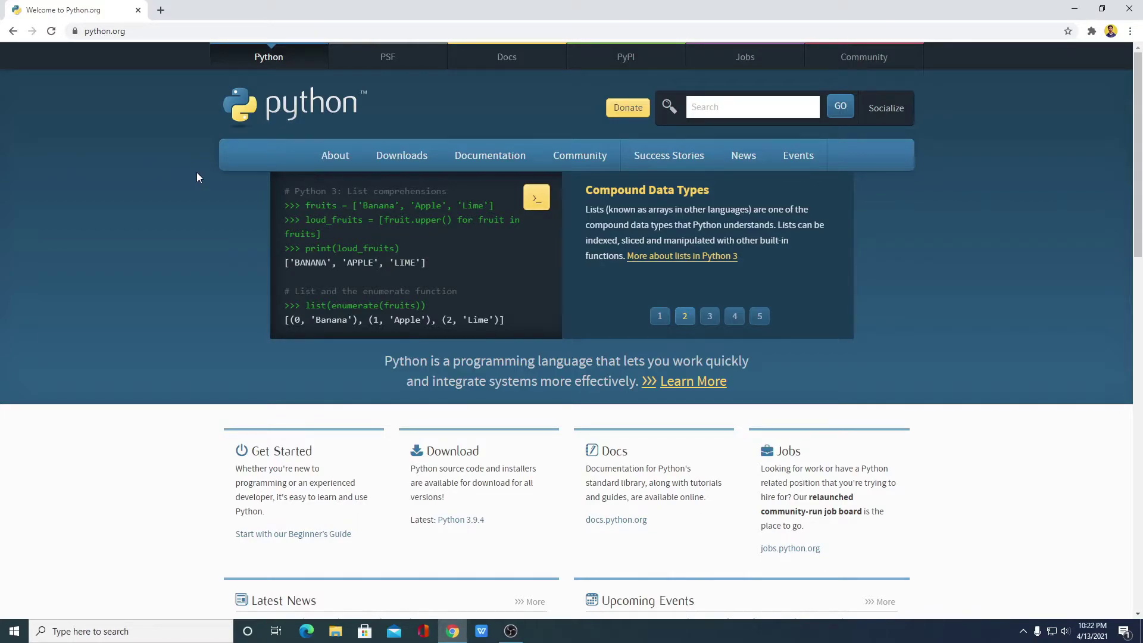
left_click(398, 153)
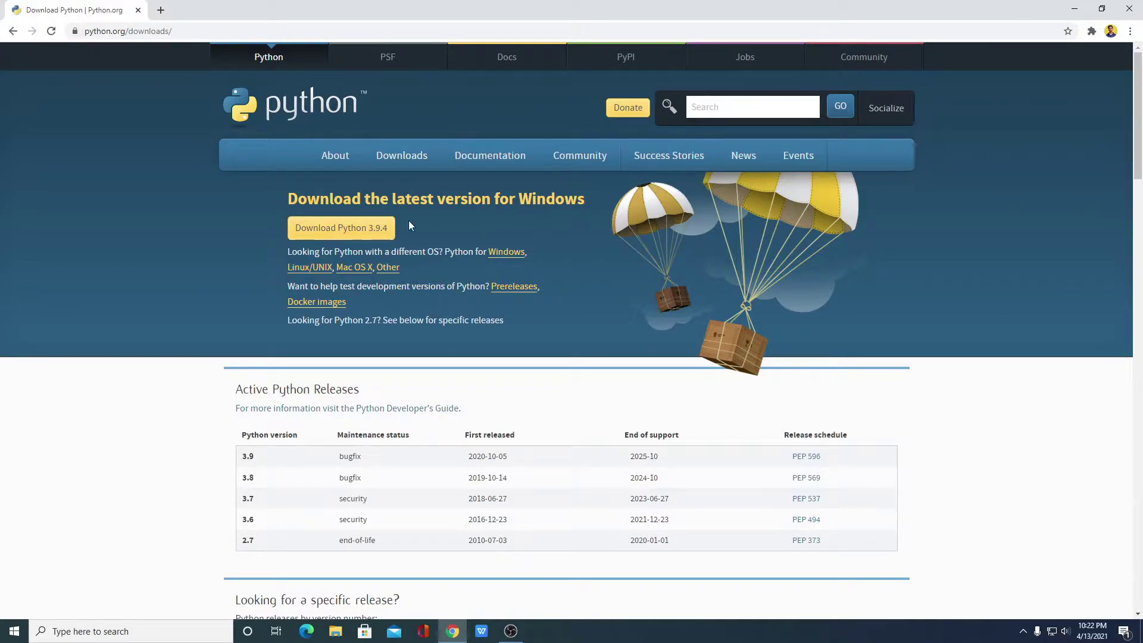
left_click(369, 236)
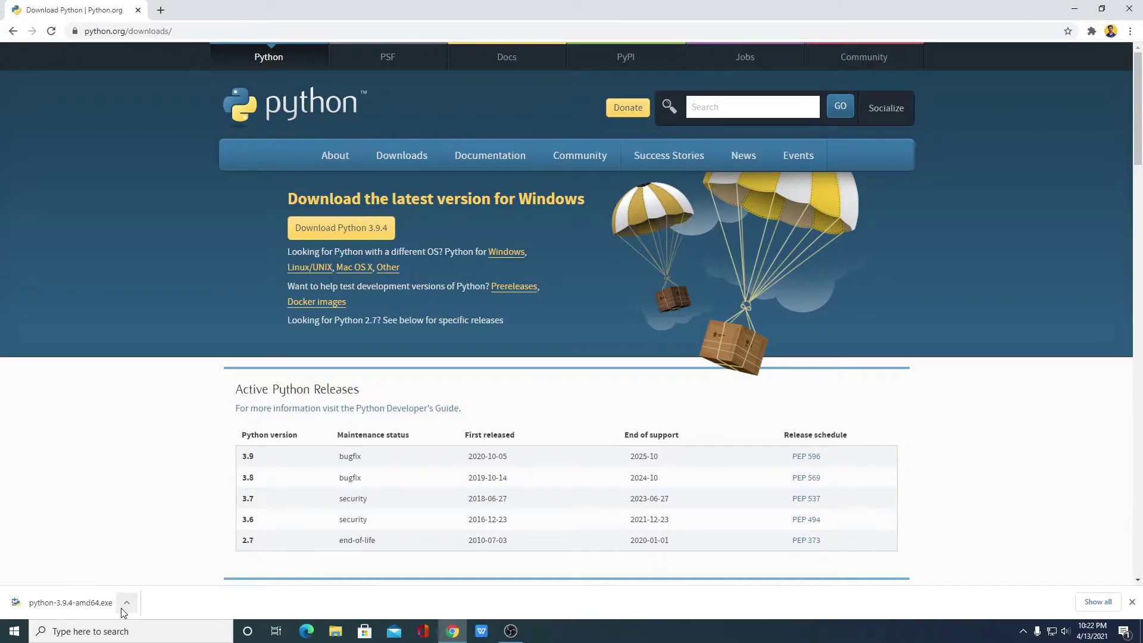
Step: Run the downloaded python-3.9.4-amd64.exe installer and enable Add Python 3.9 to PATH
left_click(121, 608)
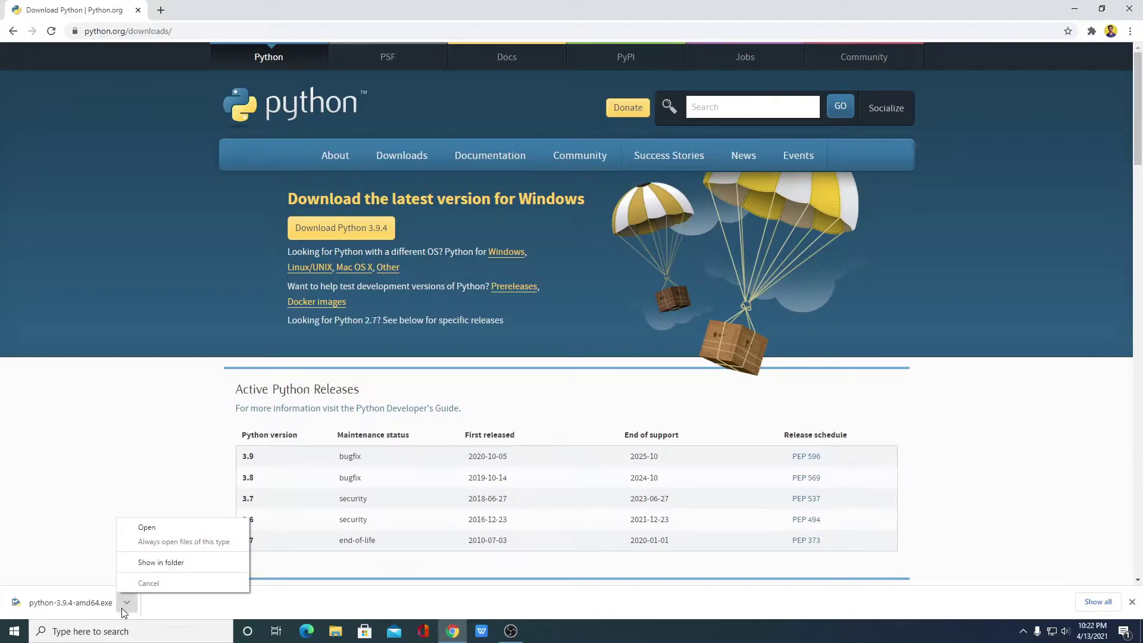
left_click(163, 532)
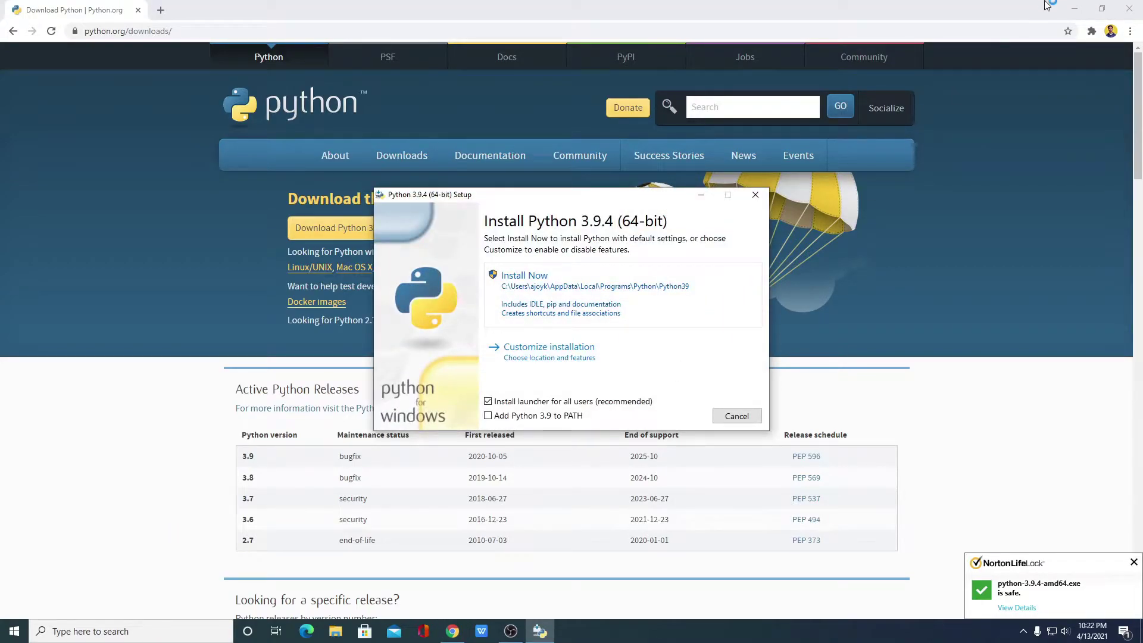
left_click(1074, 8)
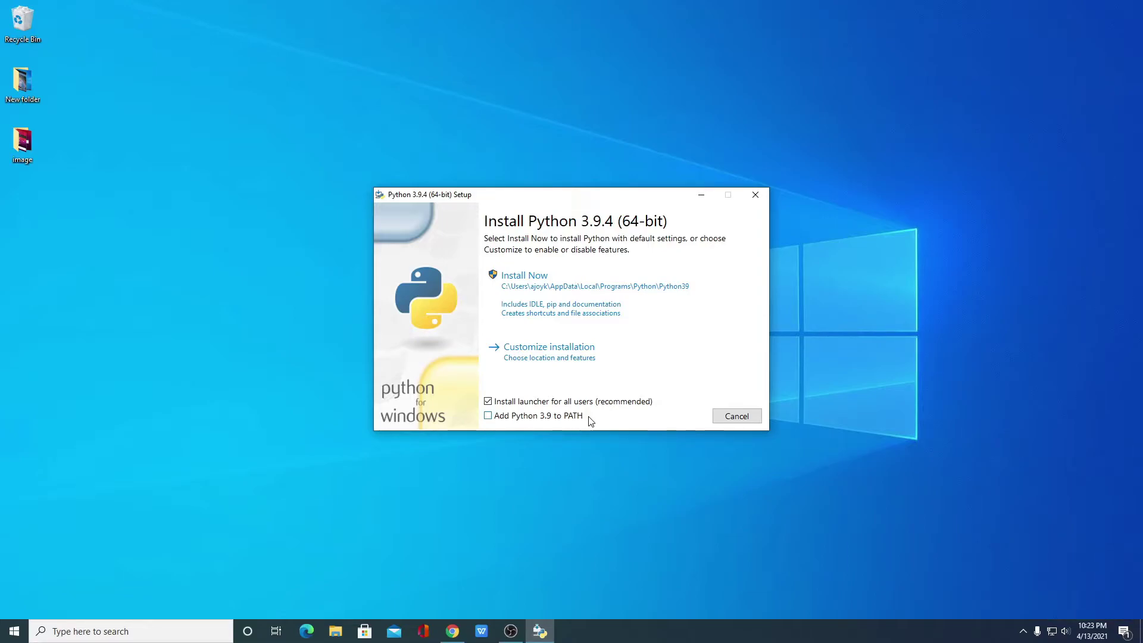
left_click(488, 416)
Step: Customize the install with all optional features, for all users, in C:\Program Files\Python39
left_click(585, 352)
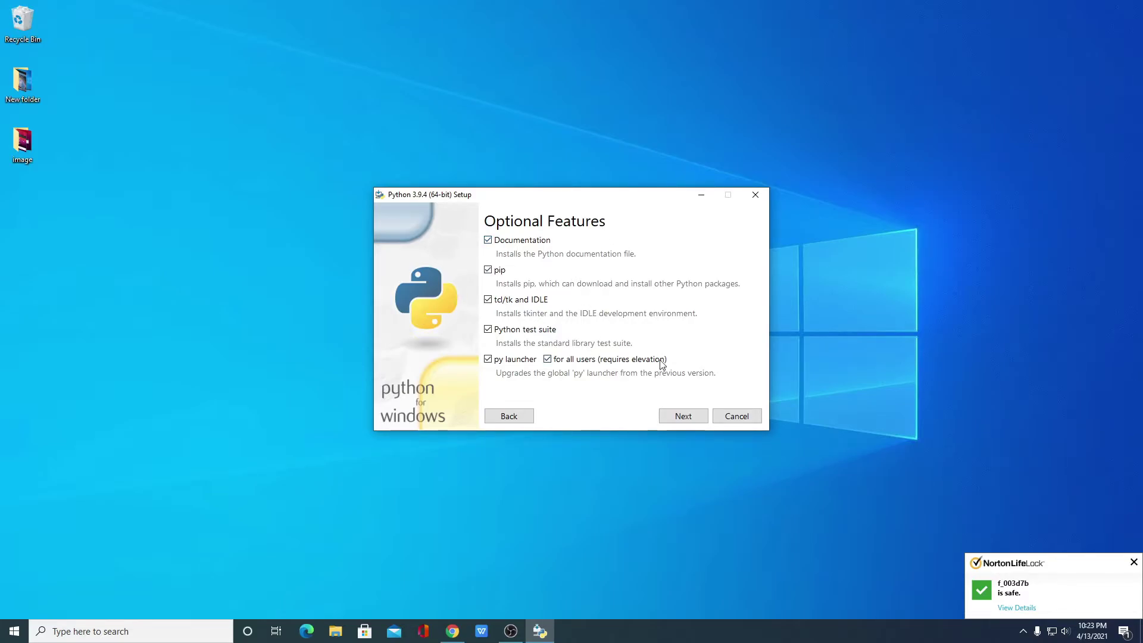
left_click(680, 419)
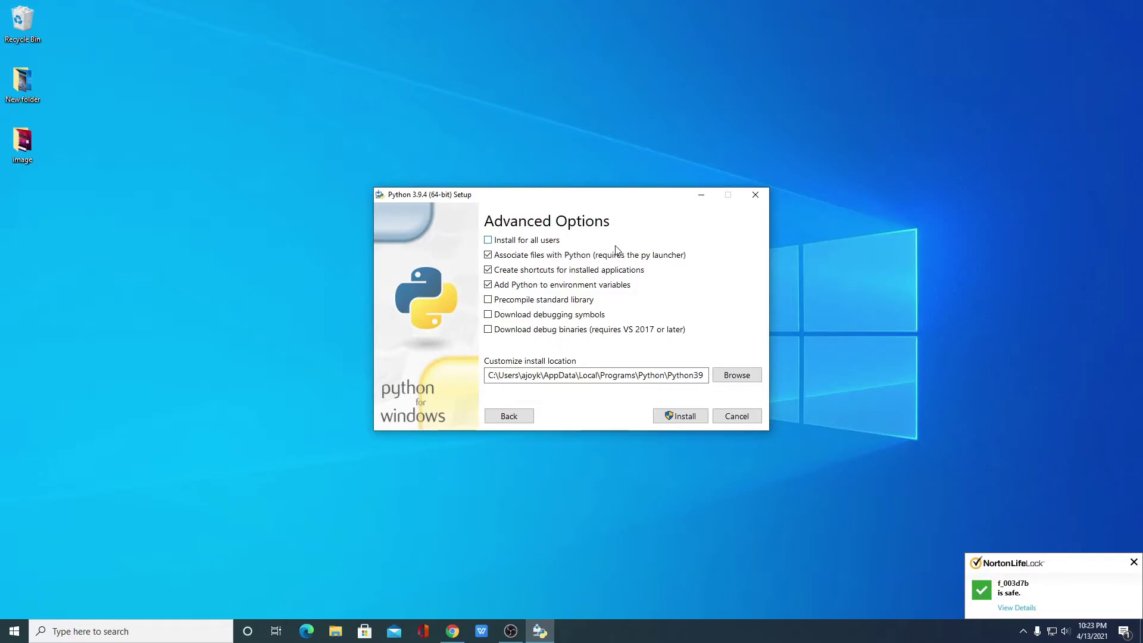
left_click(488, 240)
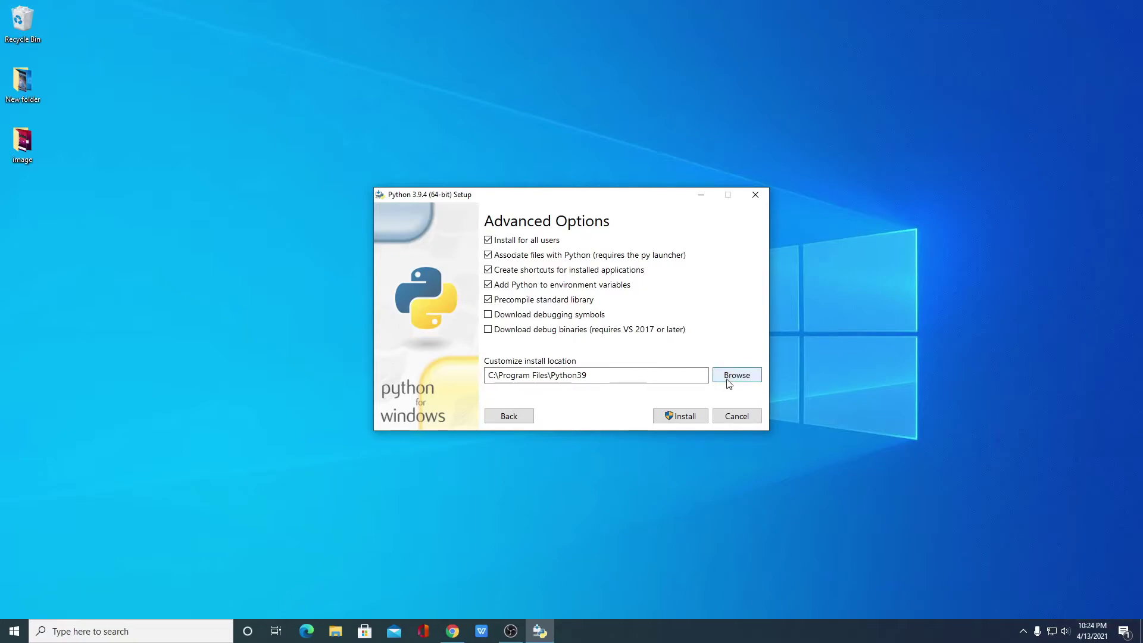
left_click(751, 381)
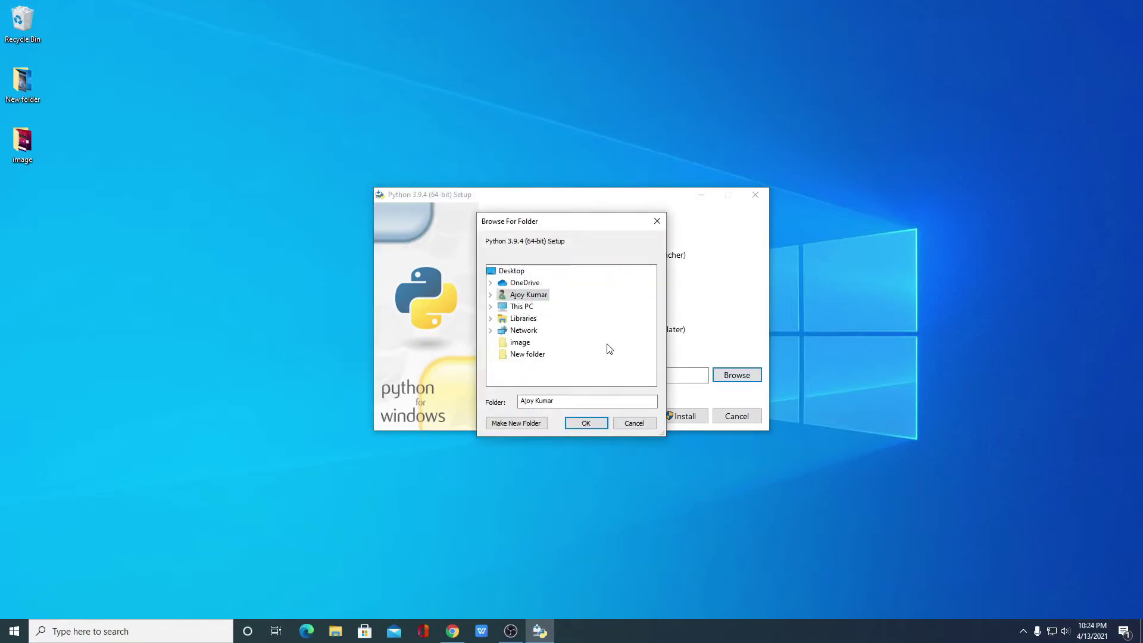
left_click(625, 424)
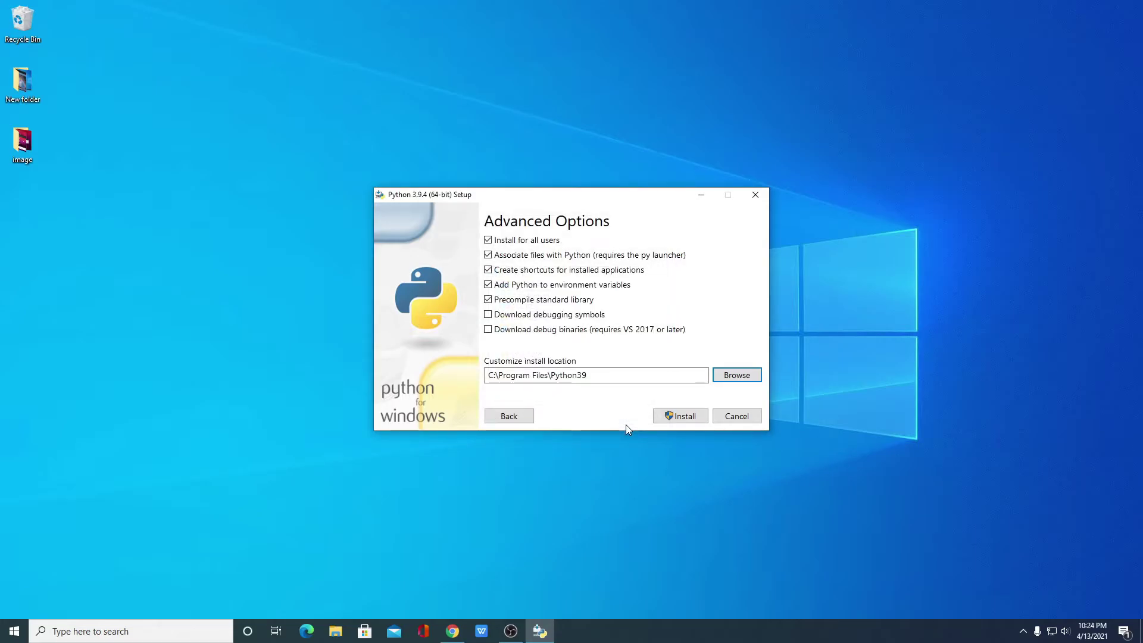
Step: Install Python 3.9.4 and close the wizard once setup succeeds
left_click(675, 418)
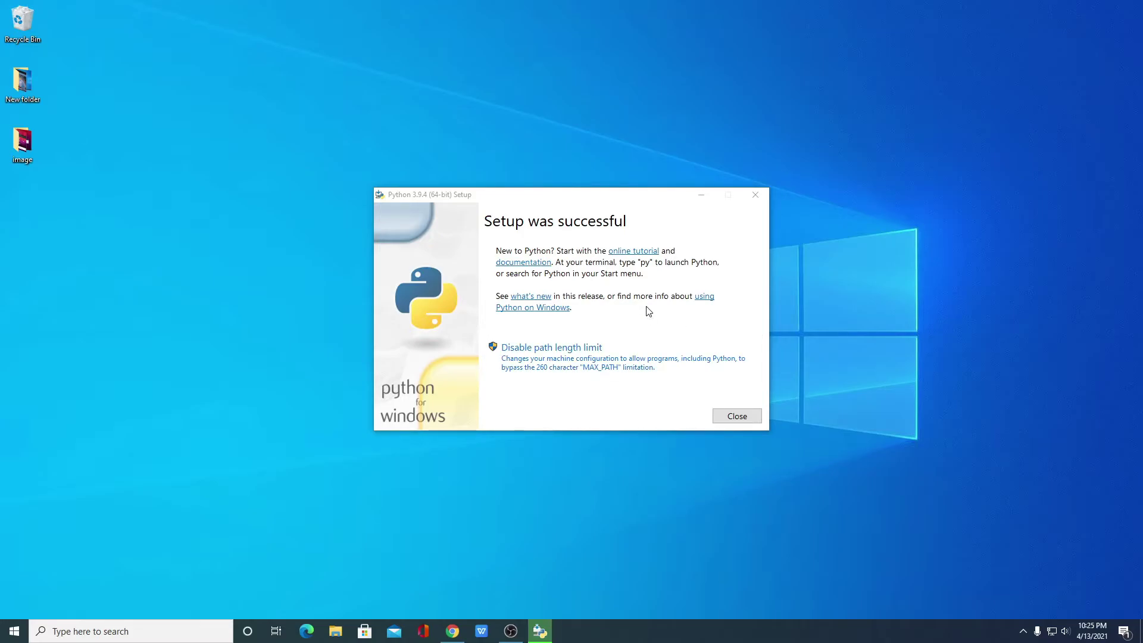
left_click(739, 417)
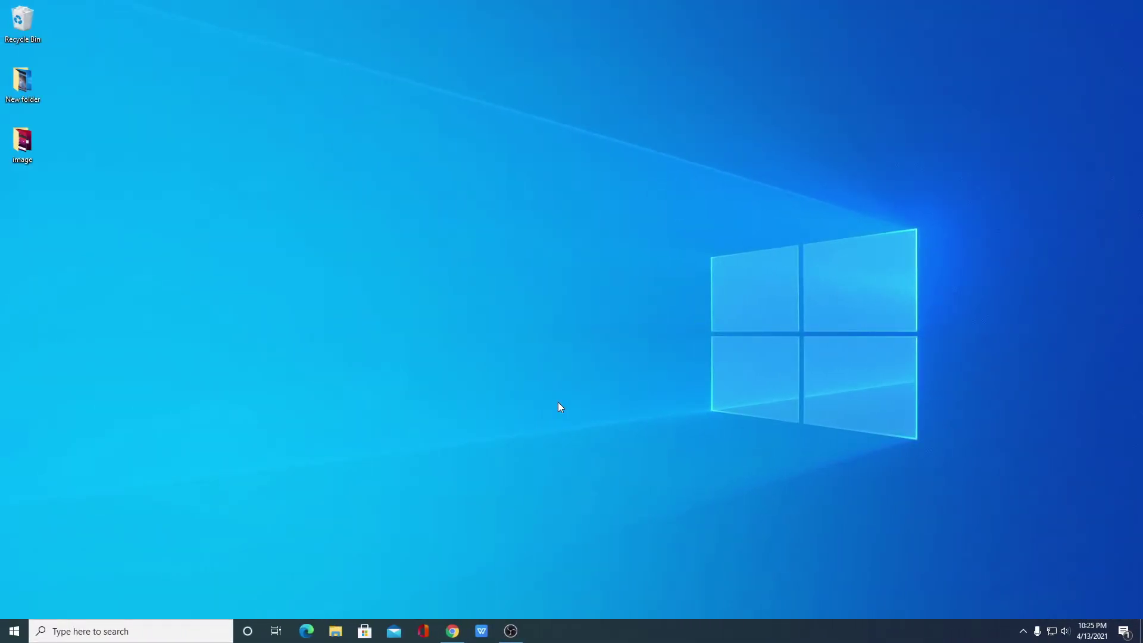
Step: Launch Command Prompt as administrator via the cmd search and enlarge its window
left_click(120, 629)
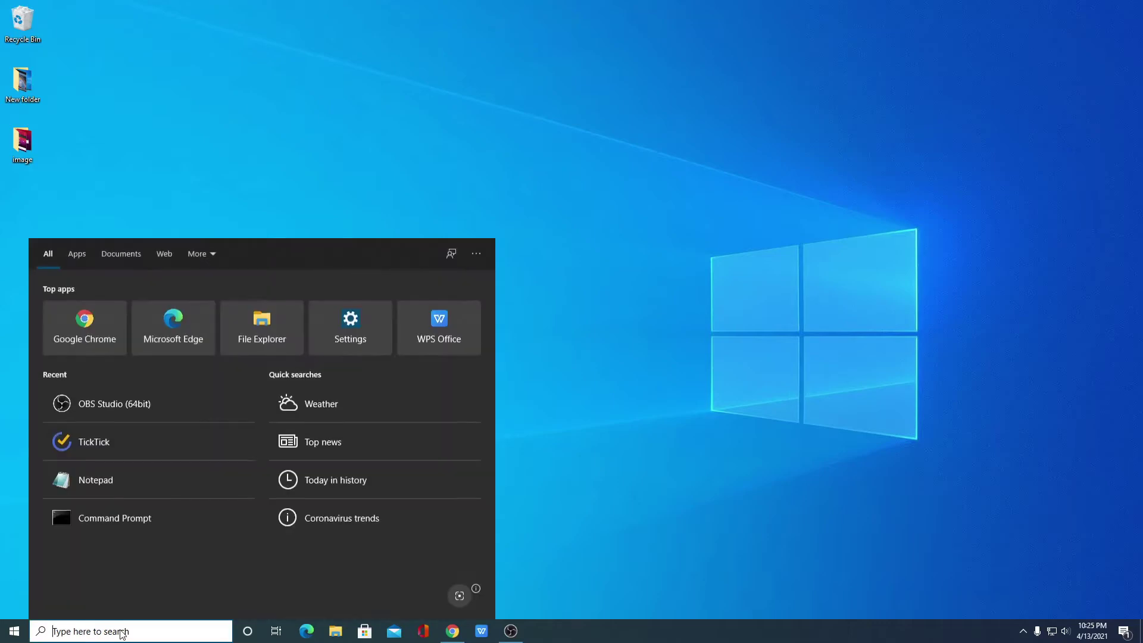
type("cmd")
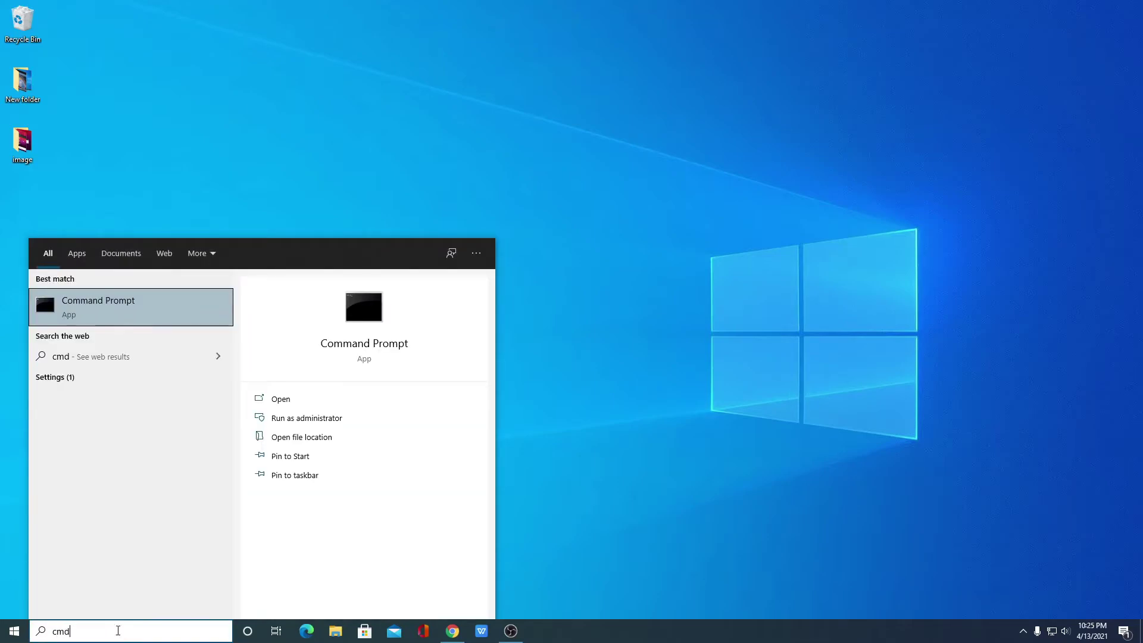
right_click(195, 307)
left_click(204, 315)
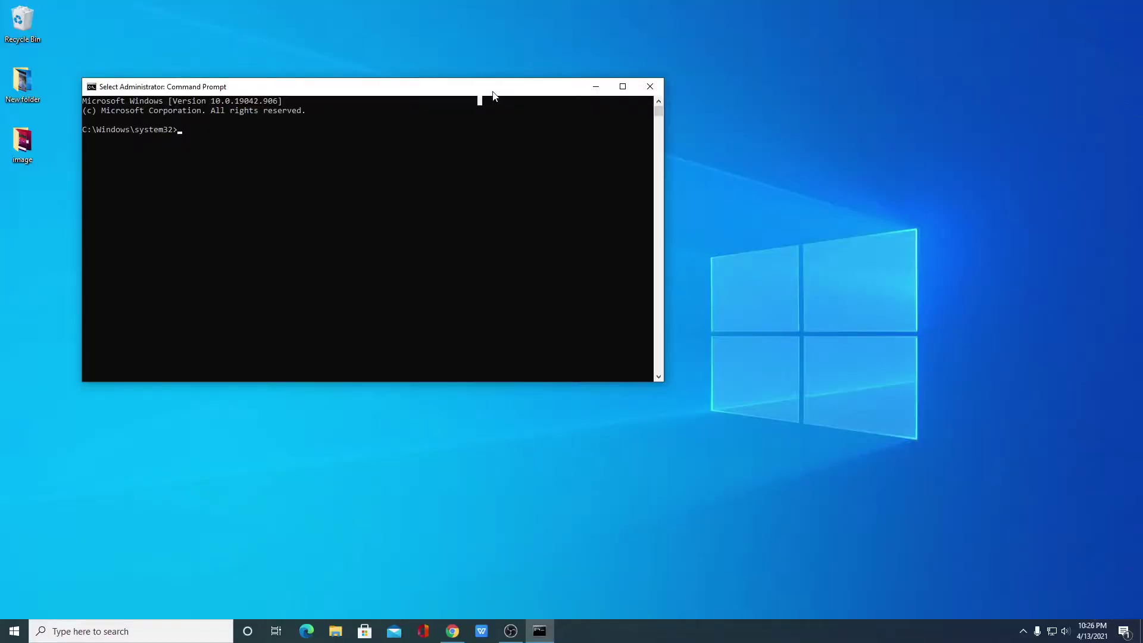
left_click_drag(492, 100, 565, 121)
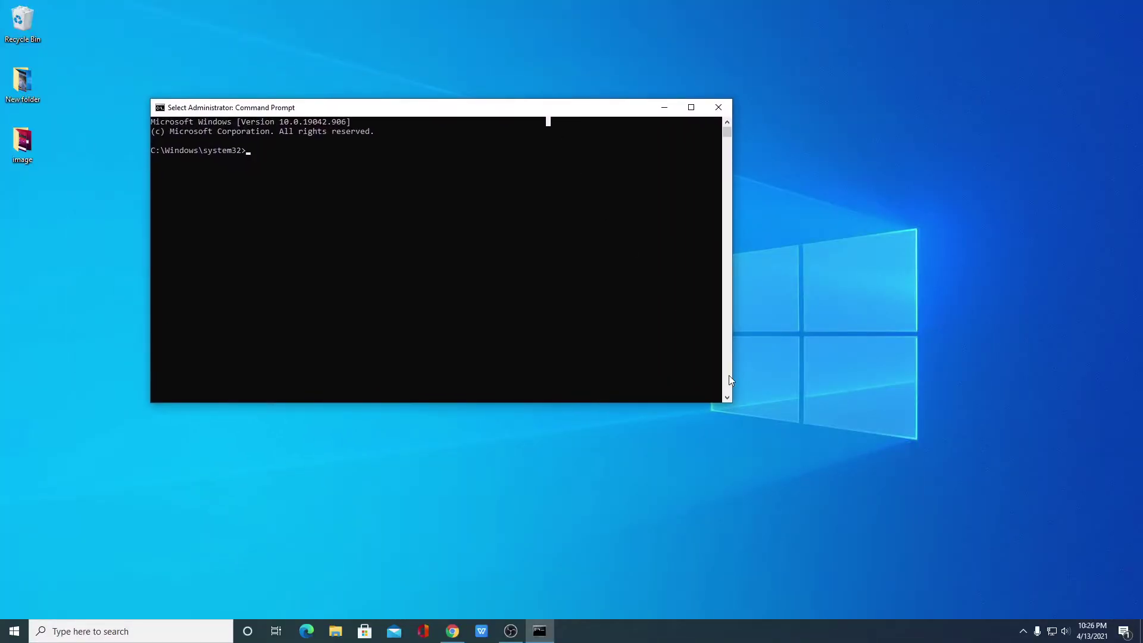
left_click_drag(733, 407, 1091, 599)
Step: Set the console's font size to 24 in its Properties Font settings
right_click(272, 109)
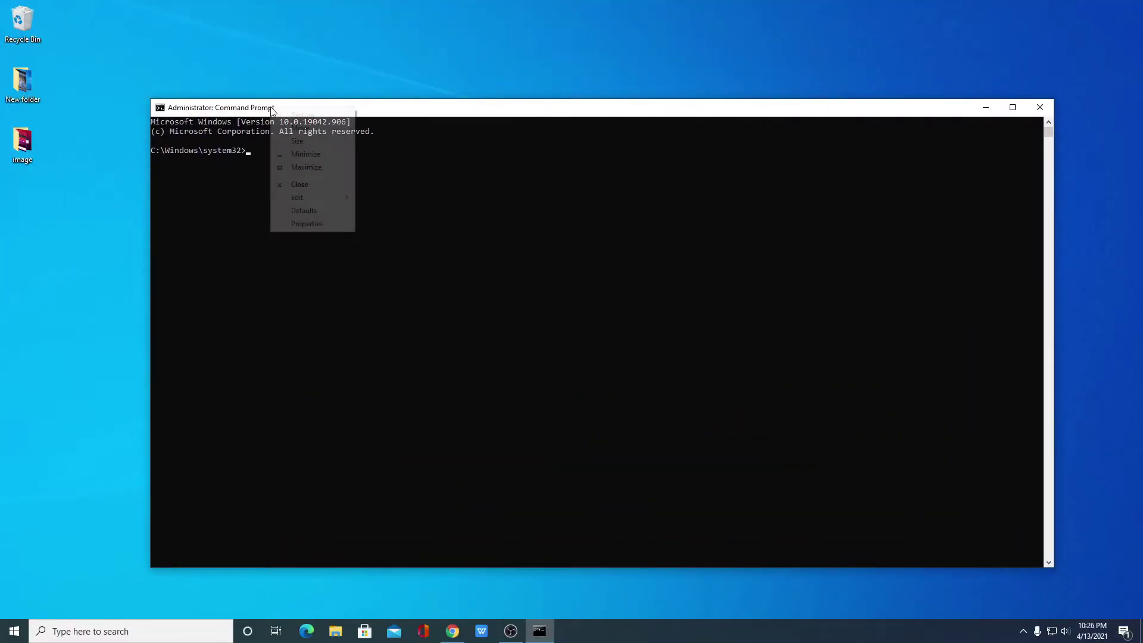
left_click(317, 223)
left_click(208, 137)
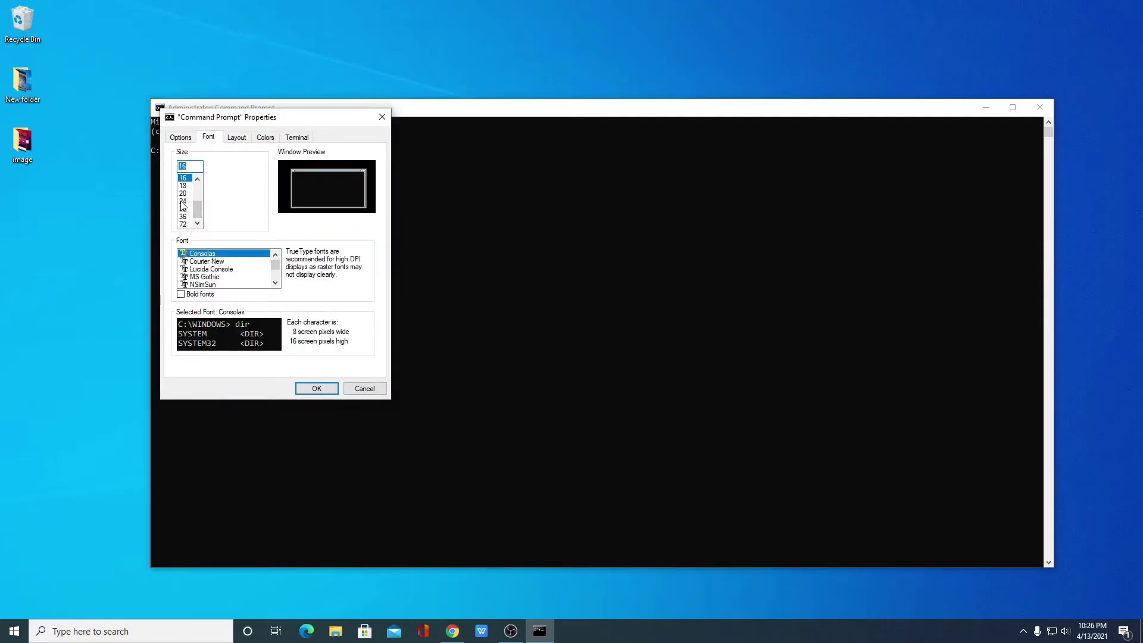
left_click(182, 201)
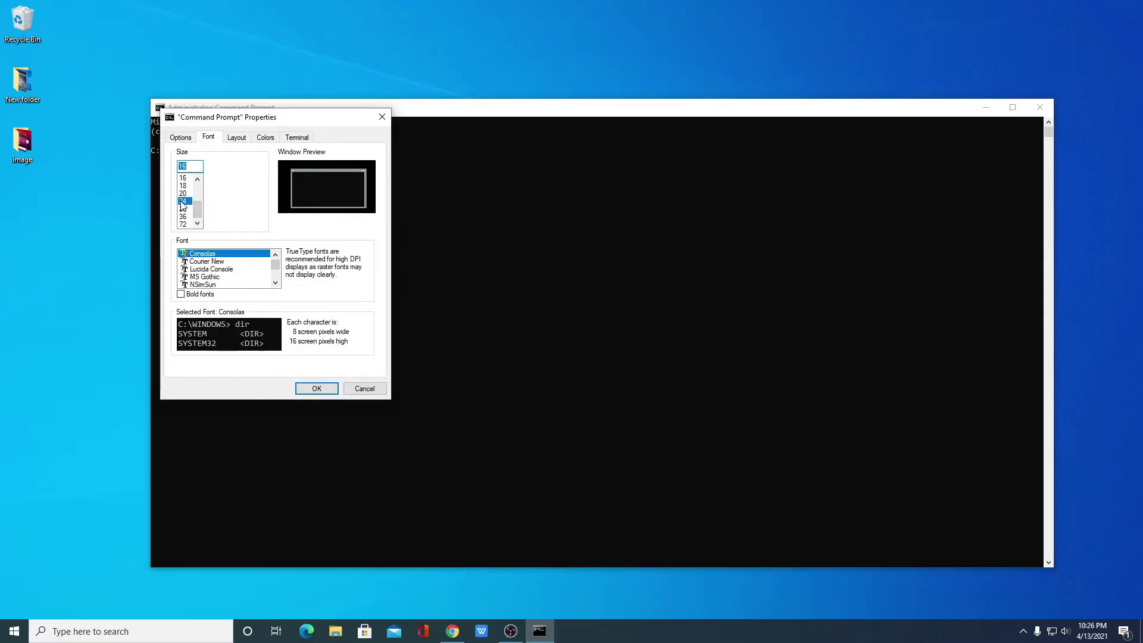
left_click(316, 392)
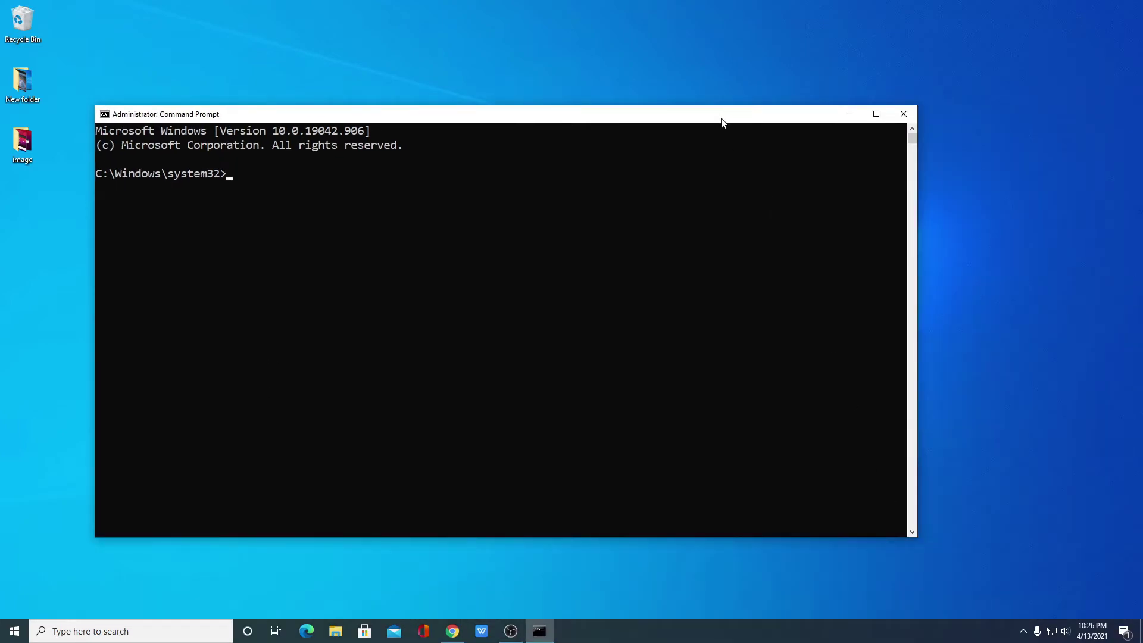
left_click_drag(724, 120, 762, 111)
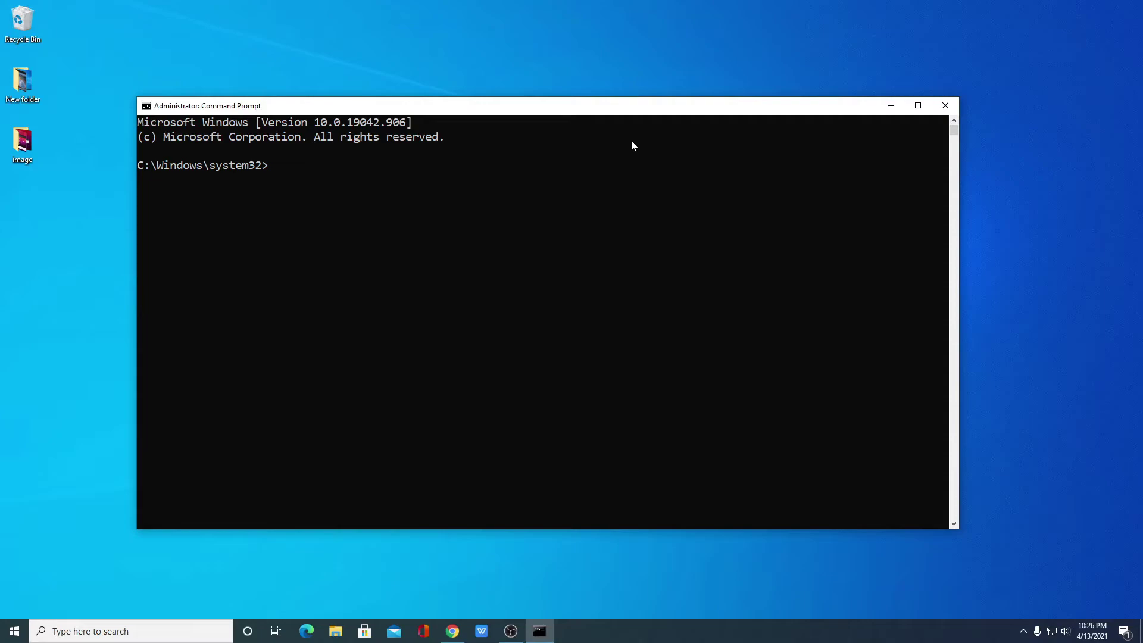
Step: Check python --version (3.9.4) and pip --version (20.2.3), then type pip install pygame
type("python --version")
key("Return")
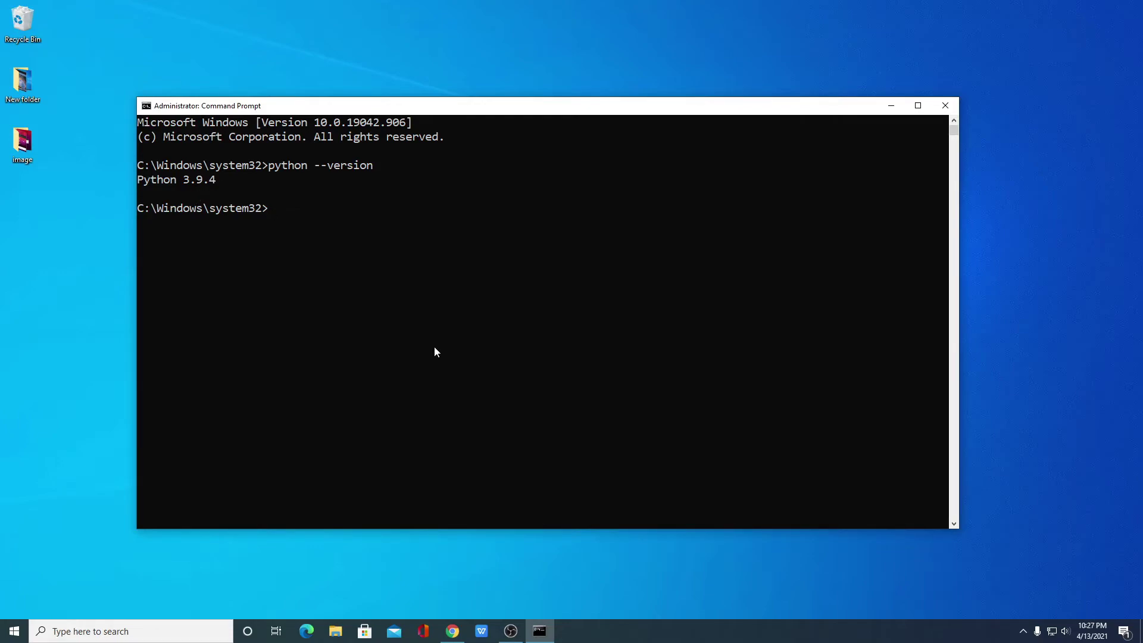
type("pip")
type("--version")
key("Return")
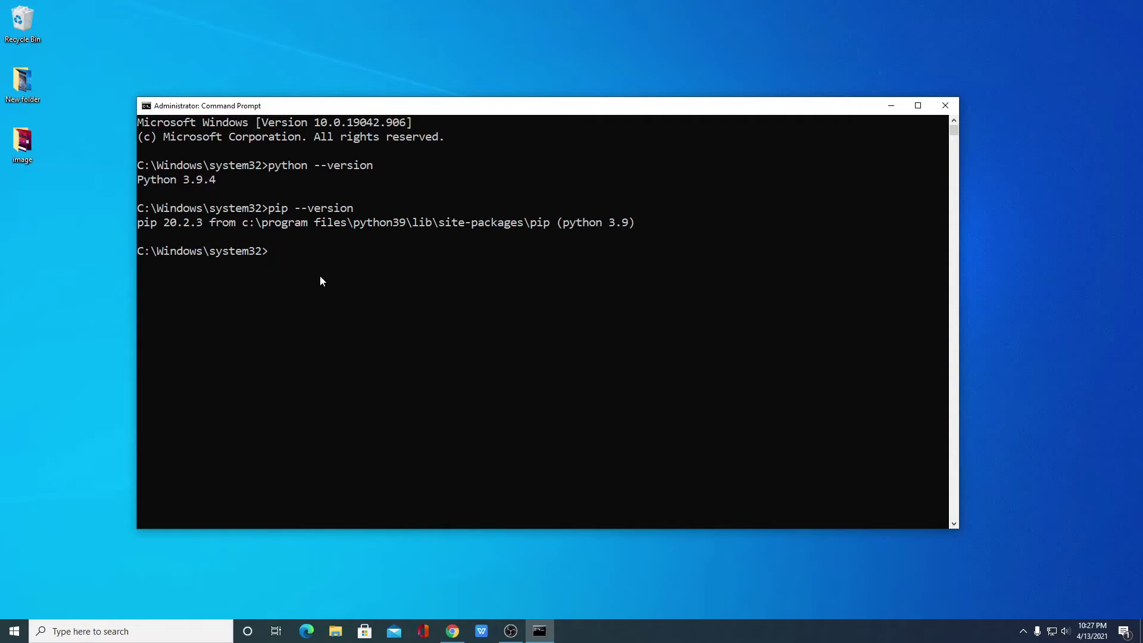
type("pip install p")
type("ygame")
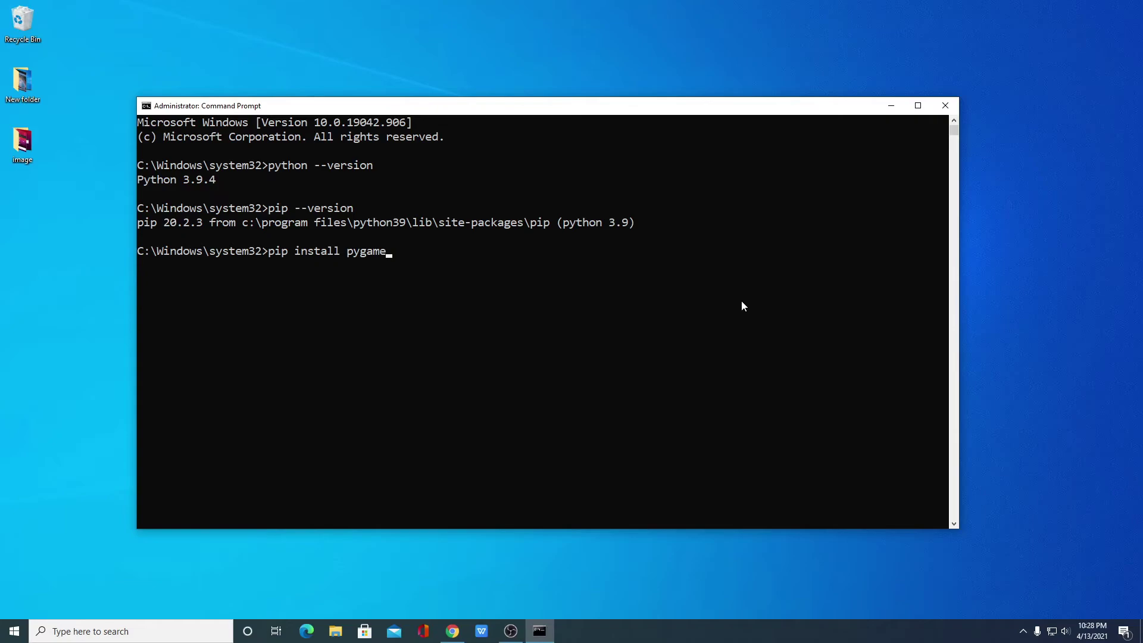
Step: Install pygame 2.0.1 with pip, then clear the console with cls
key("Return")
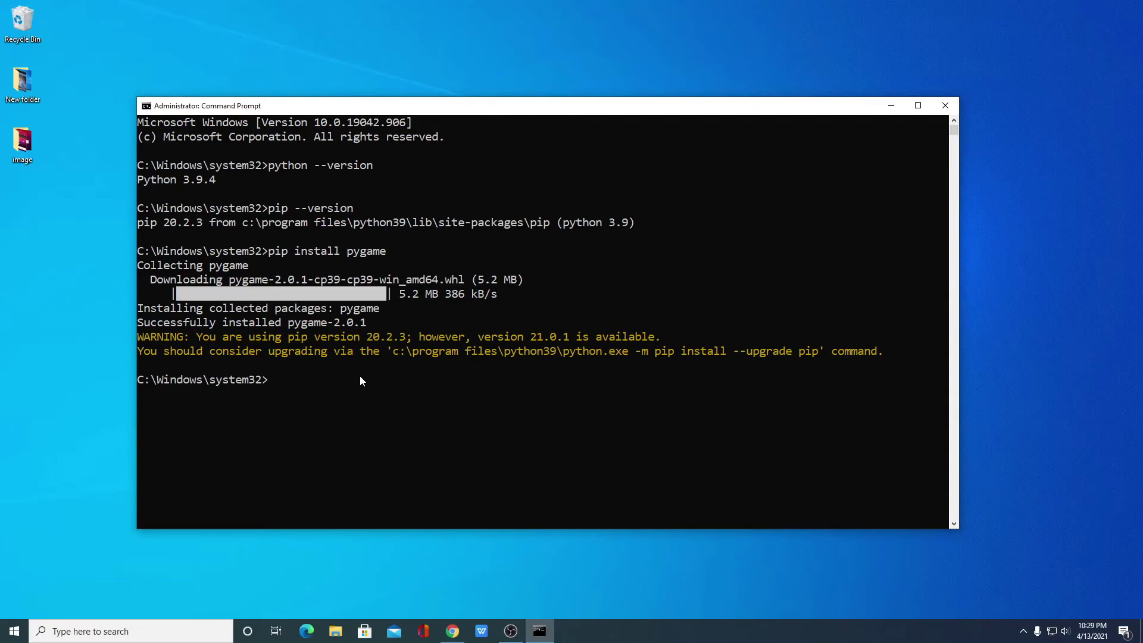
type("cls")
key("Return")
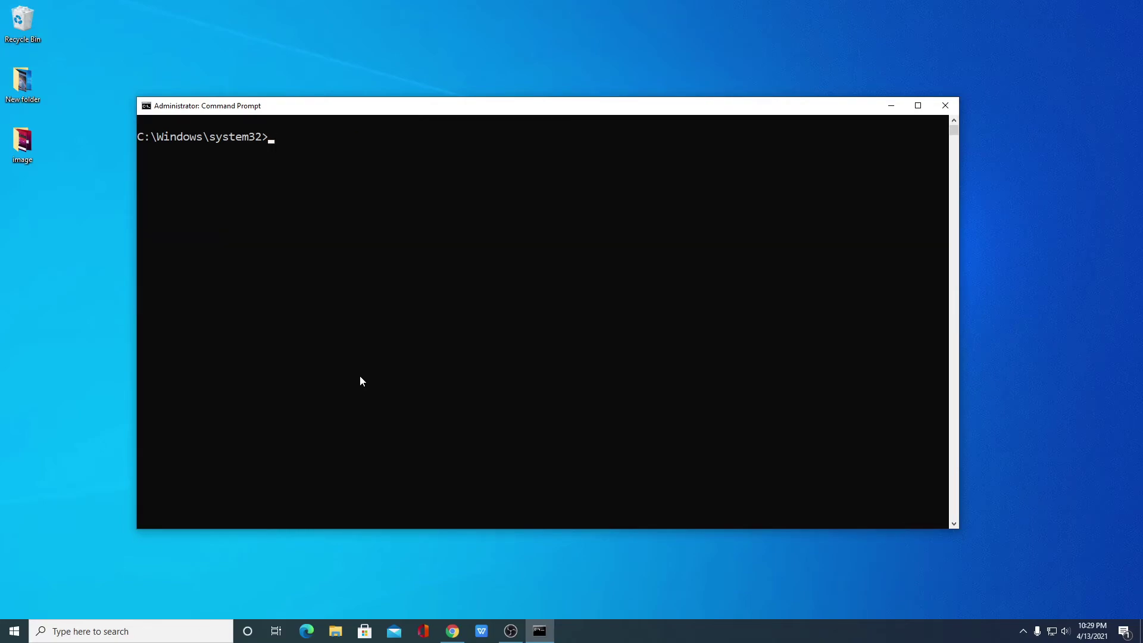
Step: Start the Python interpreter and run import pygame, confirming pygame 2.0.1 with SDL 2.0.14
type("python")
key("Return")
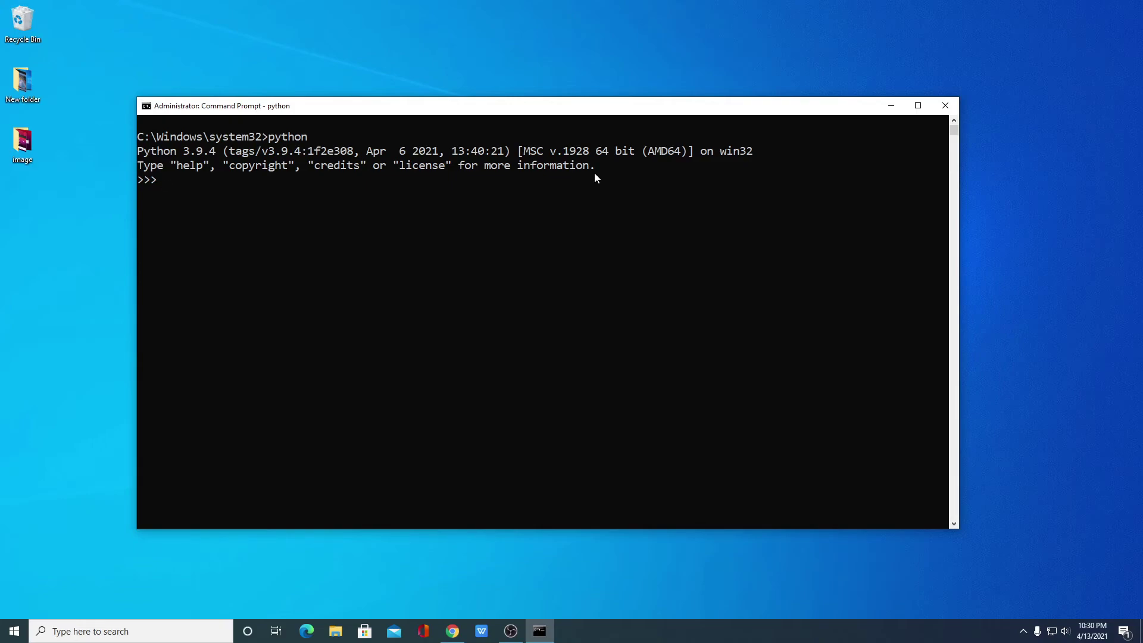
type("import pygame")
key("Return")
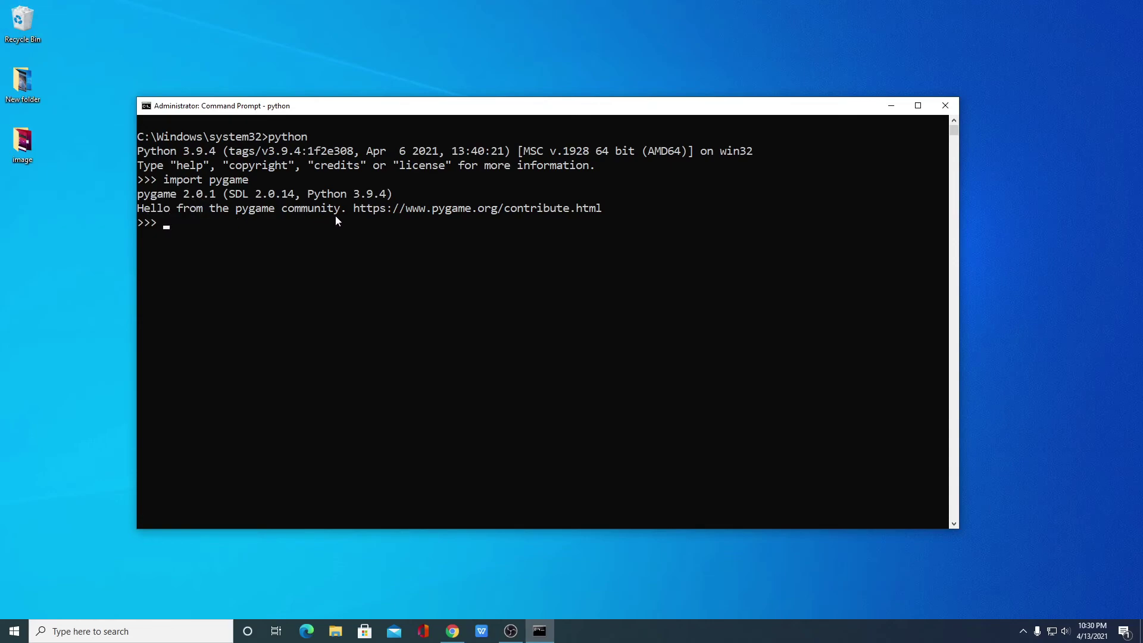
Step: Select the printed pygame contribute link in the console output
left_click_drag(354, 209, 591, 218)
left_click(607, 216)
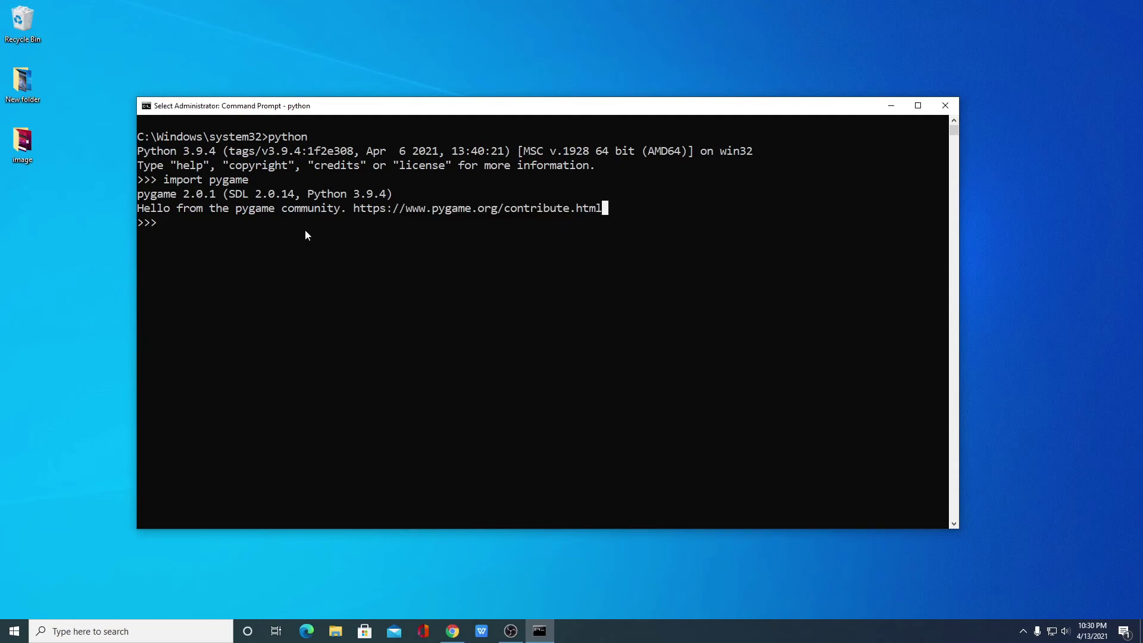
left_click(606, 206)
left_click_drag(606, 209, 359, 215)
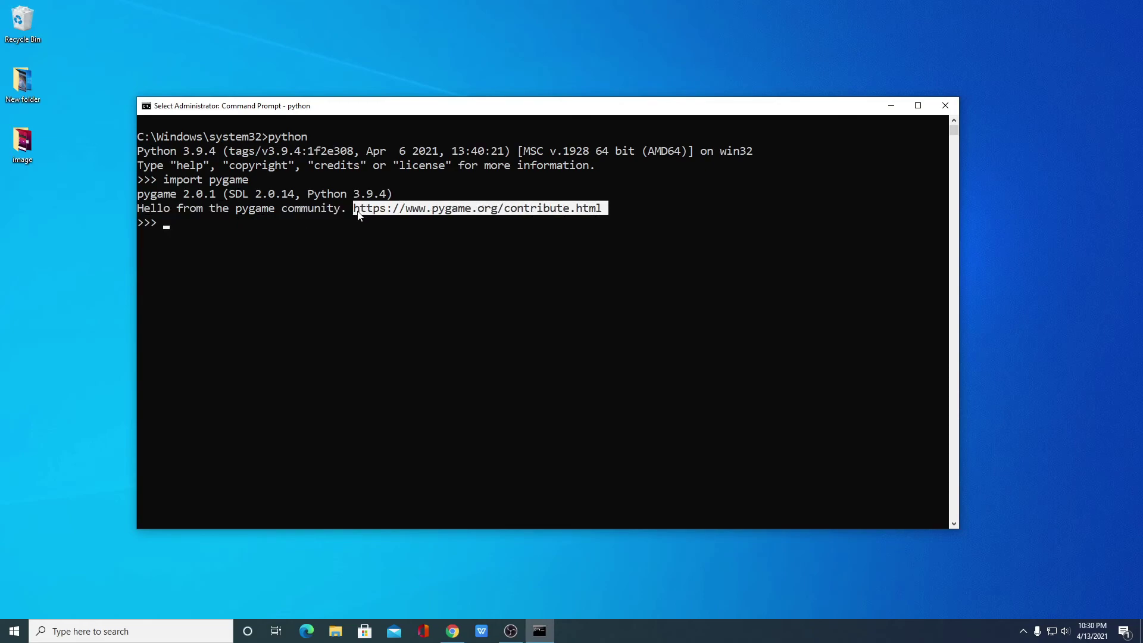
left_click(368, 241)
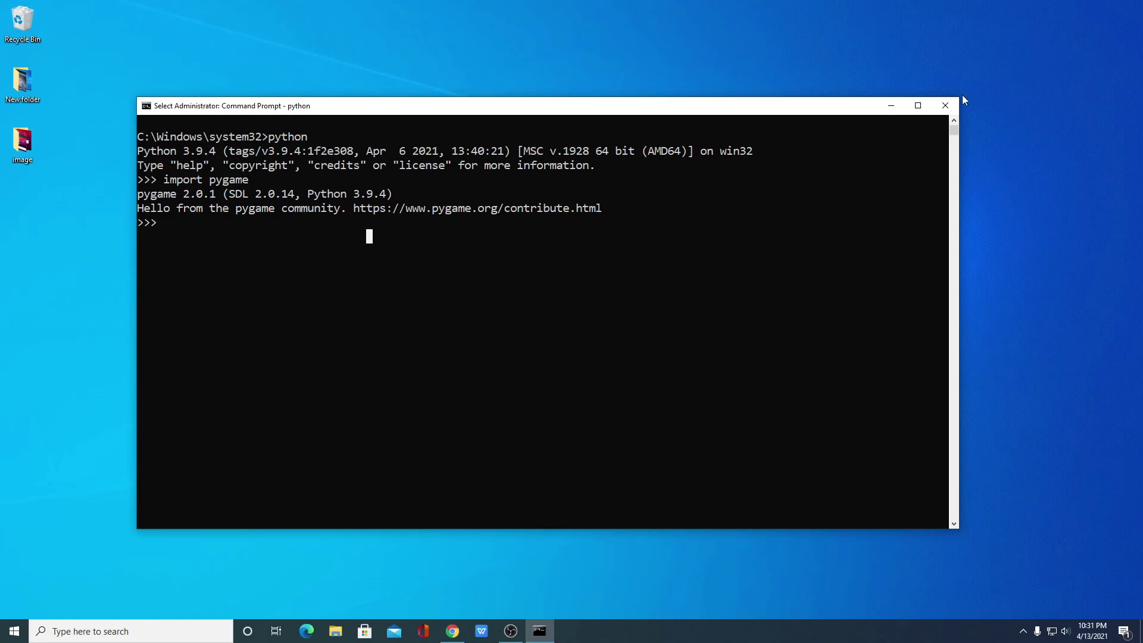
Step: Close Command Prompt and launch IDLE (Python 3.9 64-bit) from the taskbar search
left_click(945, 105)
left_click(103, 631)
type("python")
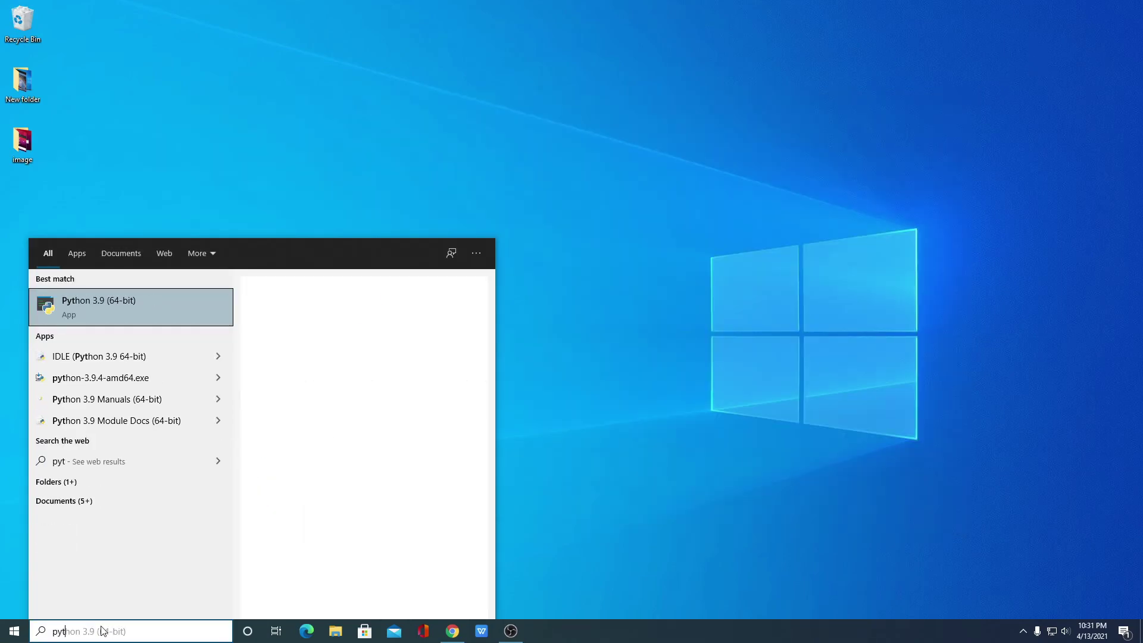
left_click(149, 355)
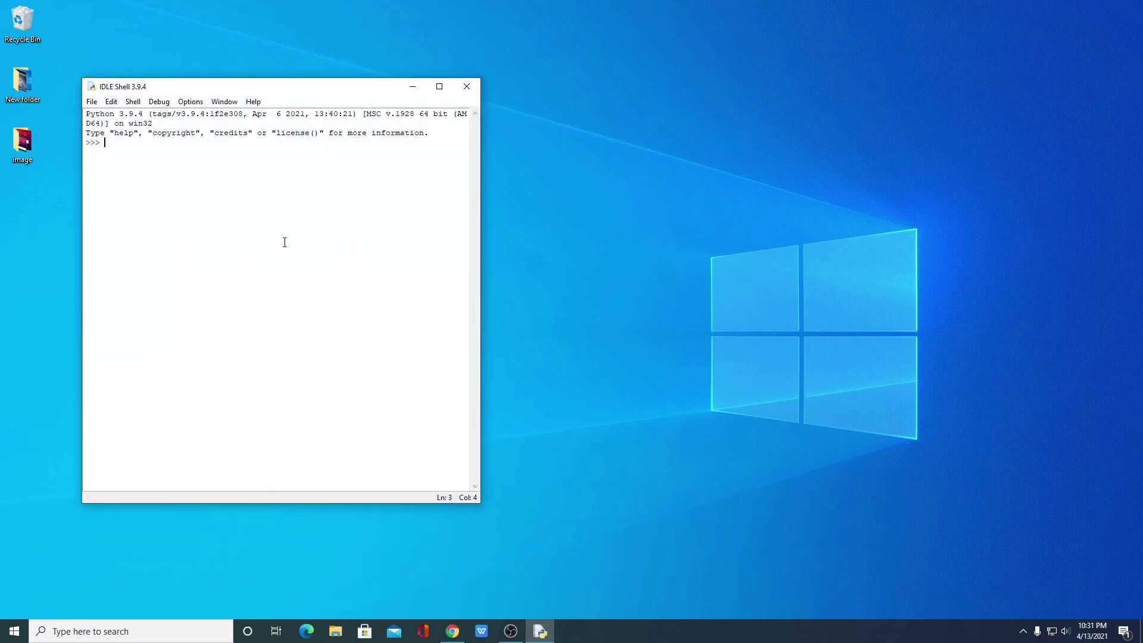